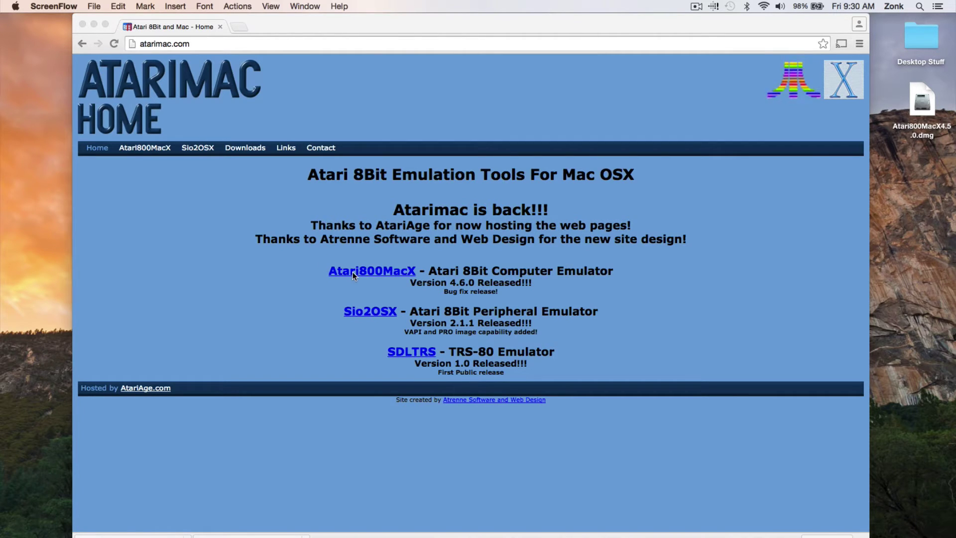
Open the Atari800MacX page on atarimac.com and look through its description and version notes.
left_click(358, 253)
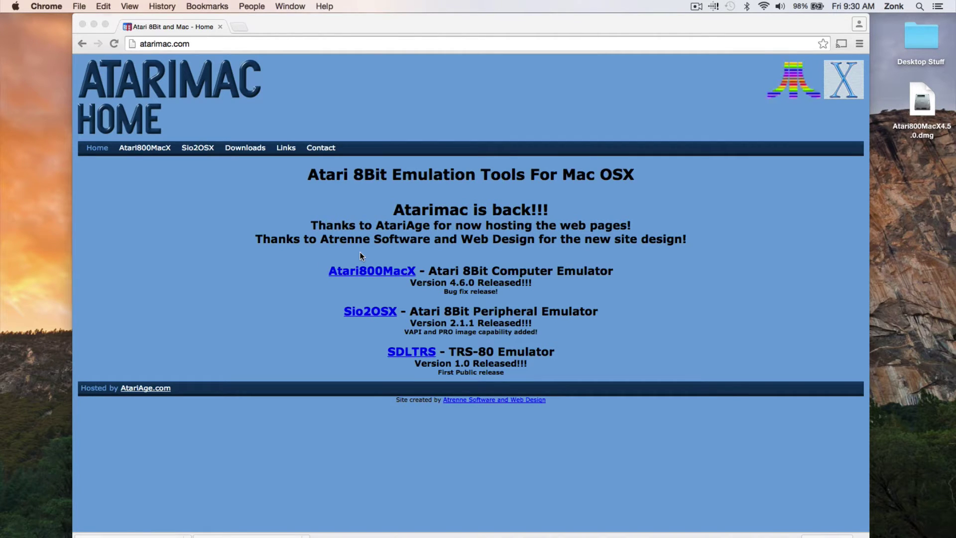
left_click(373, 276)
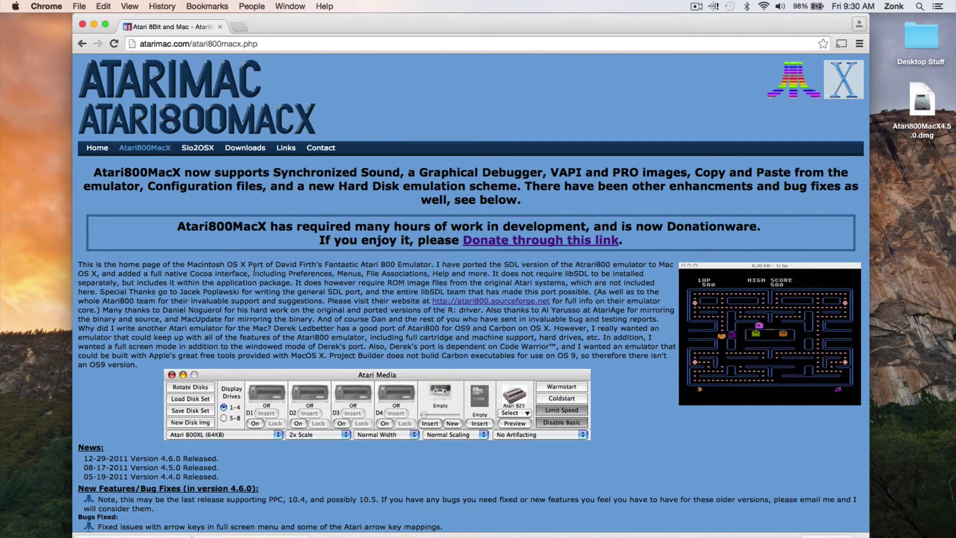
scroll(322, 283, "down", 5)
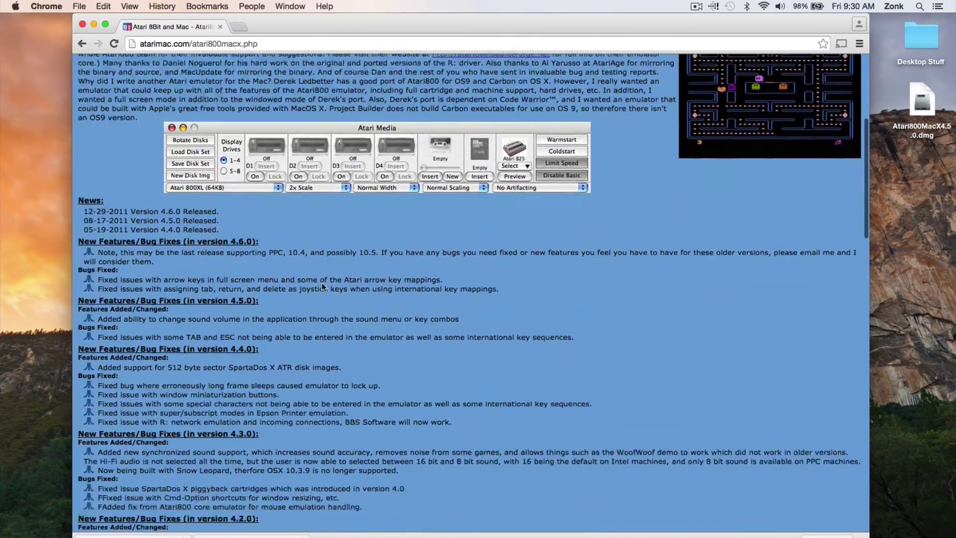
scroll(321, 283, "up", 5)
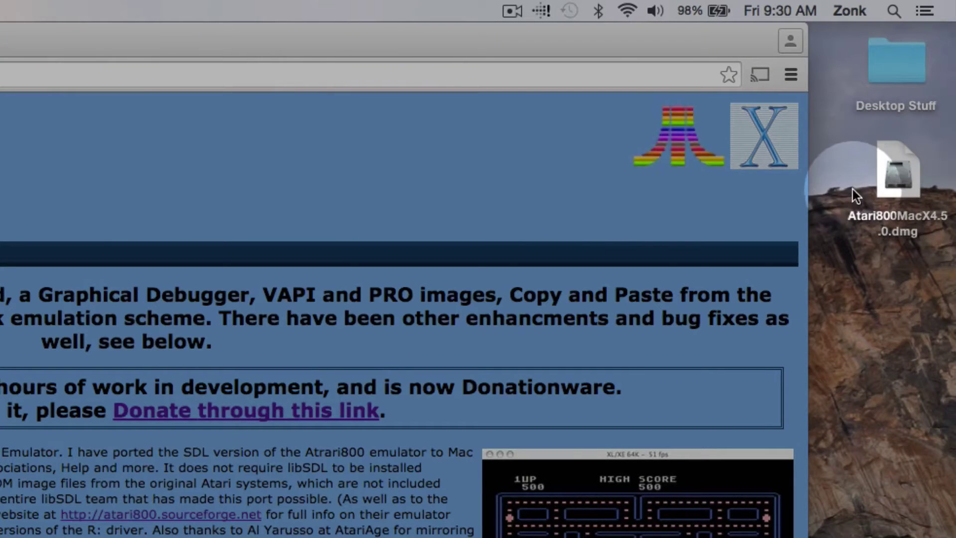
Examine the Atari800MacX folder on the mounted Atari800MacX disk image in a new Finder window, and close the window.
left_click(884, 175)
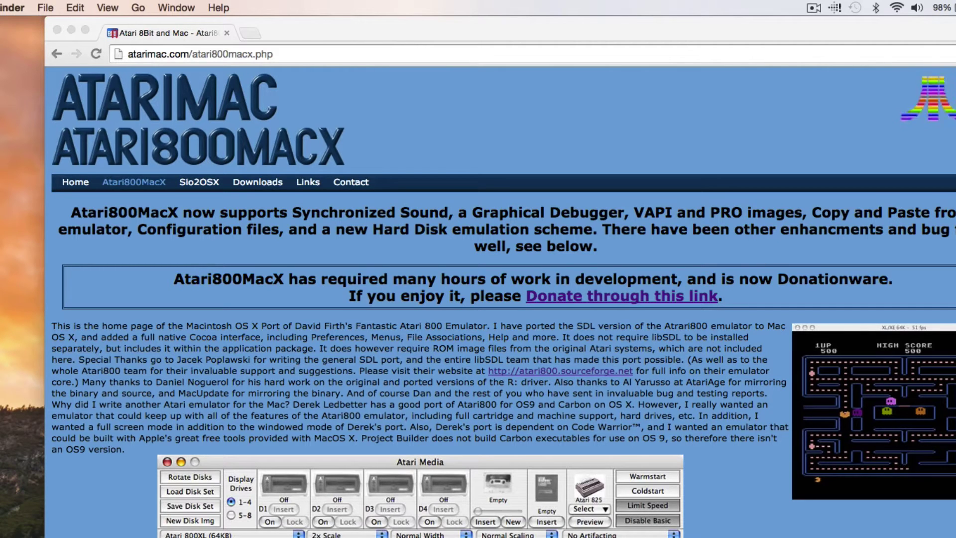
key("super+n")
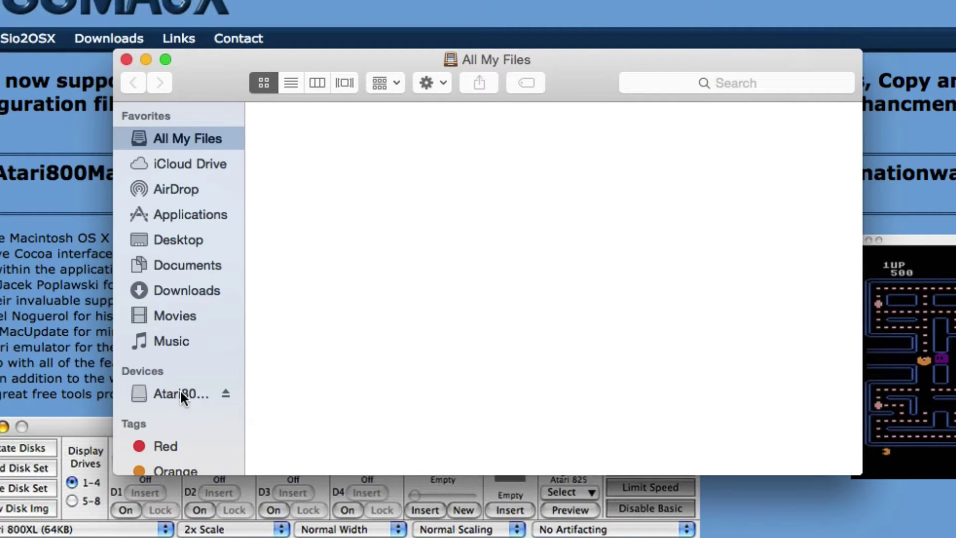
left_click(170, 394)
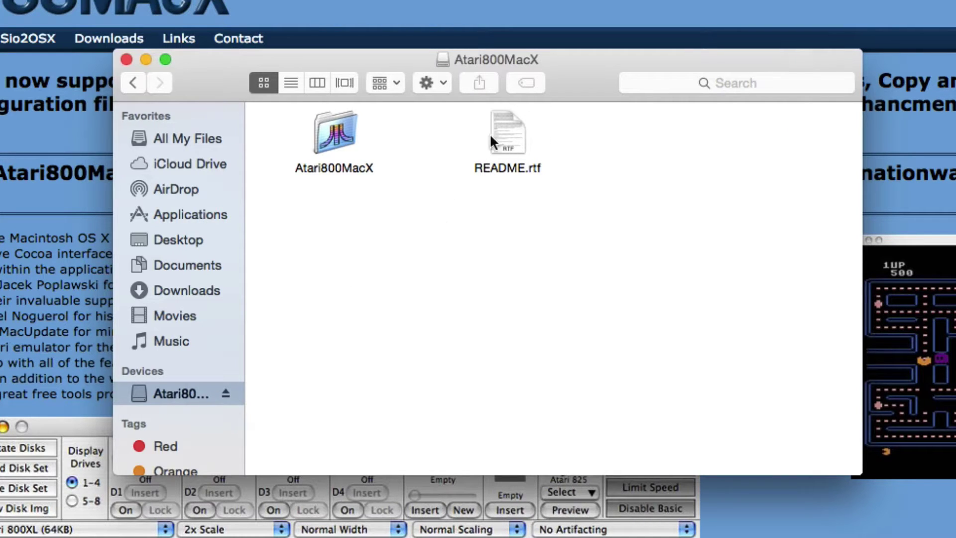
double_click(325, 139)
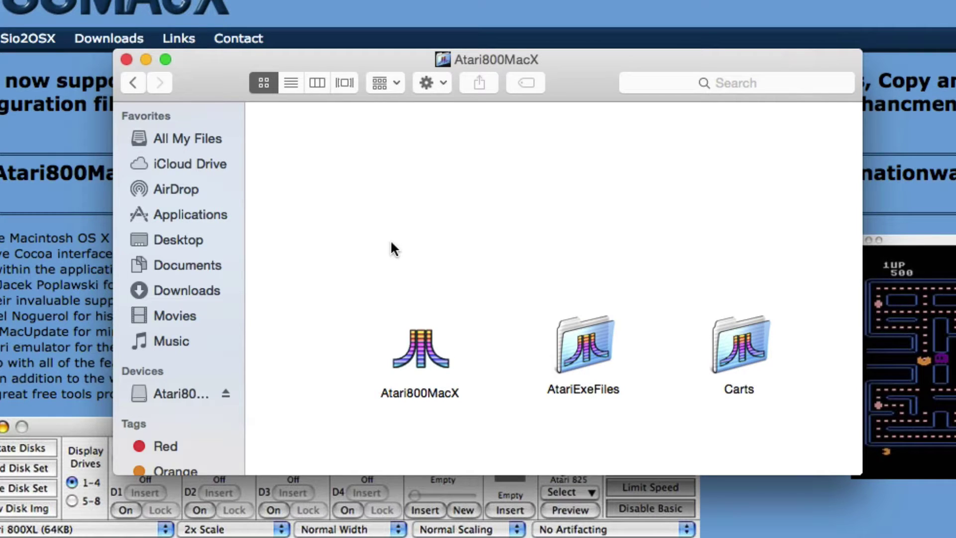
left_click_drag(390, 240, 817, 411)
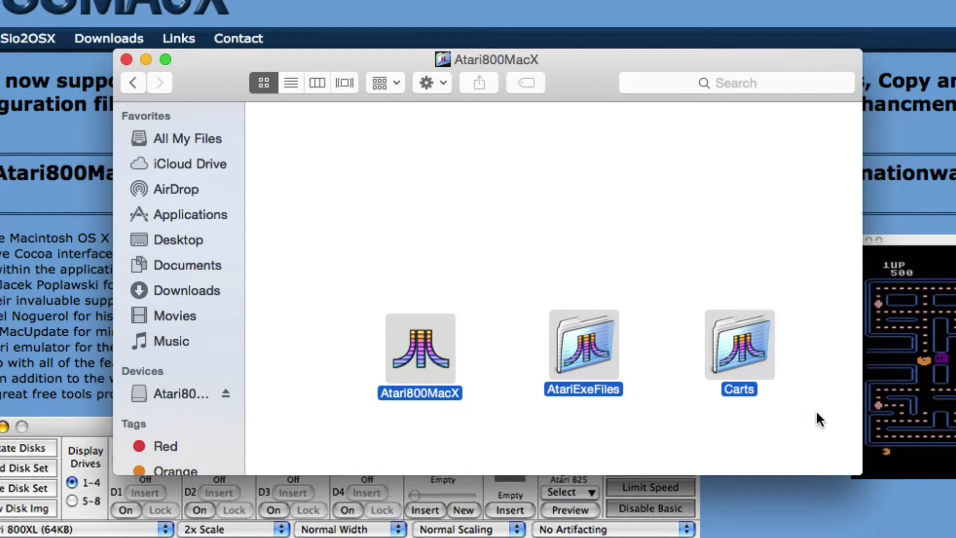
left_click(329, 221)
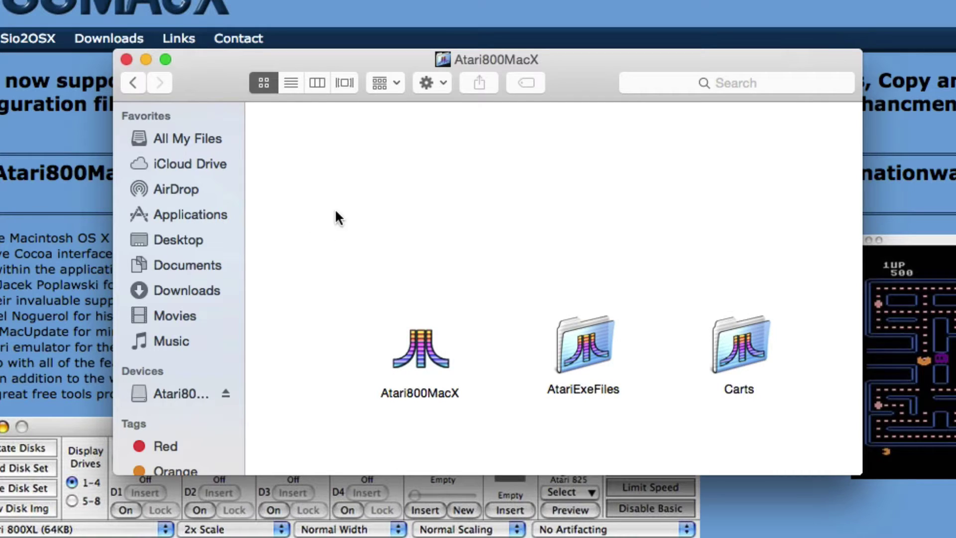
left_click(132, 84)
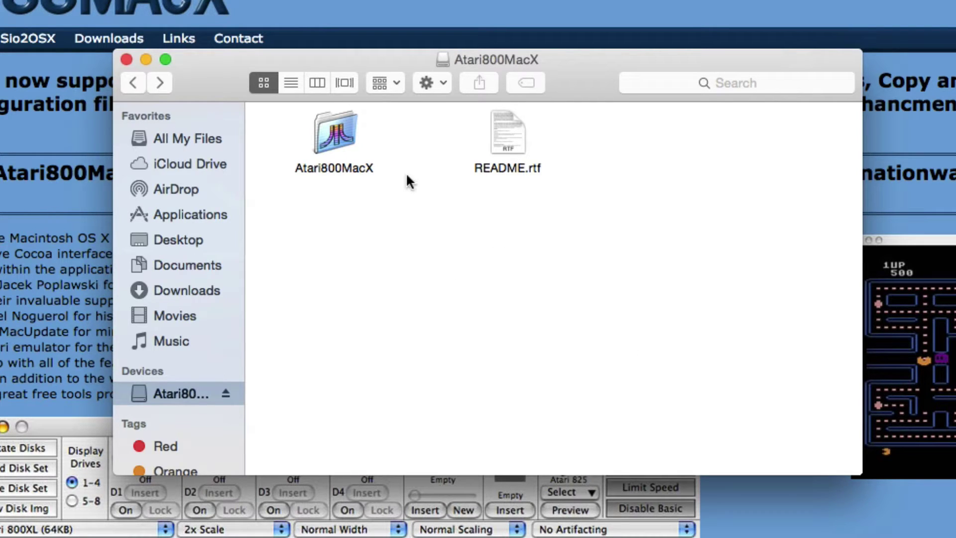
left_click(124, 58)
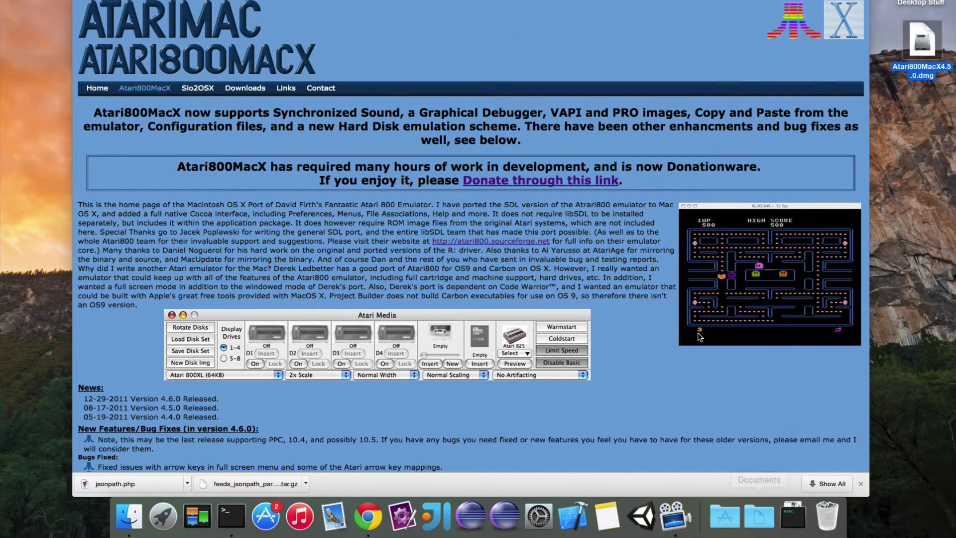
Browse the Atari800MacX folder in Documents and open its OSRoms subfolder.
left_click(752, 517)
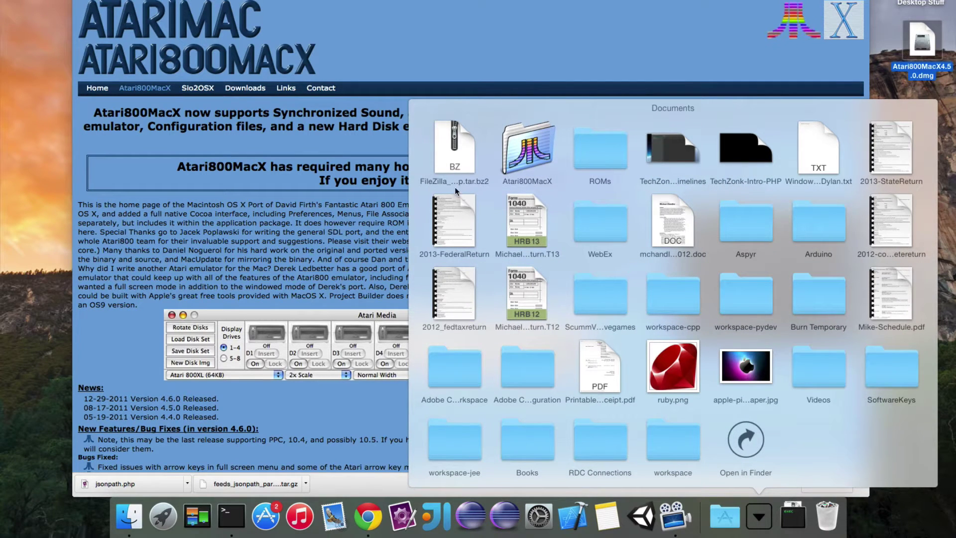
left_click(518, 150)
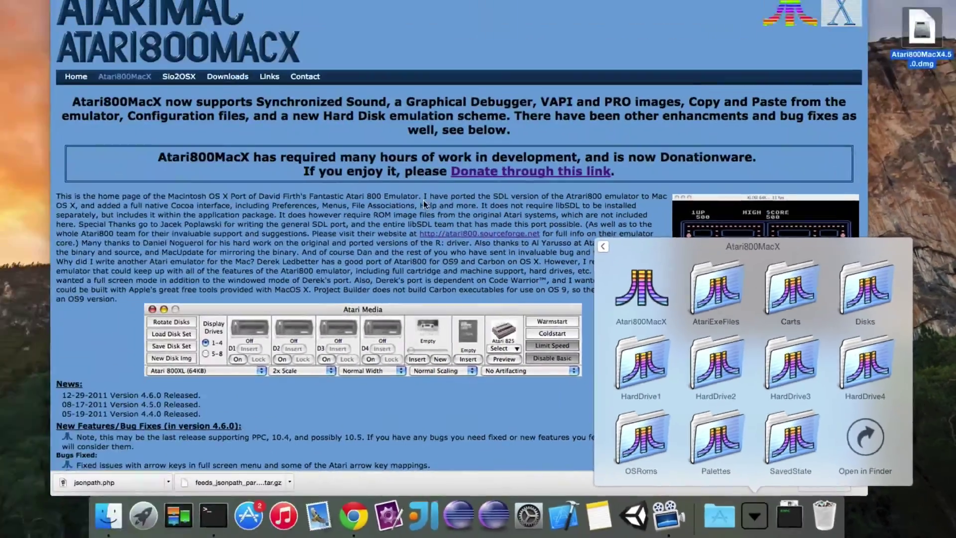
left_click(227, 107)
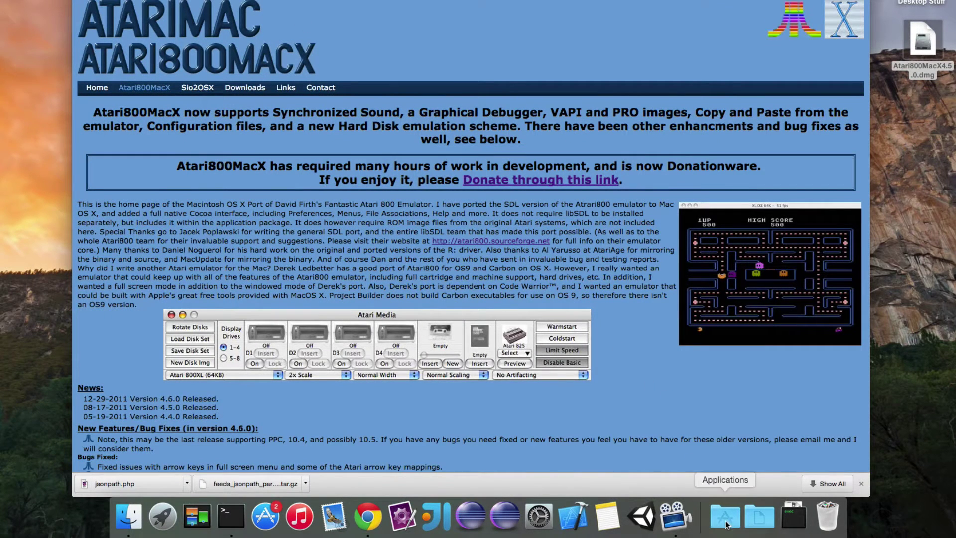
left_click(761, 522)
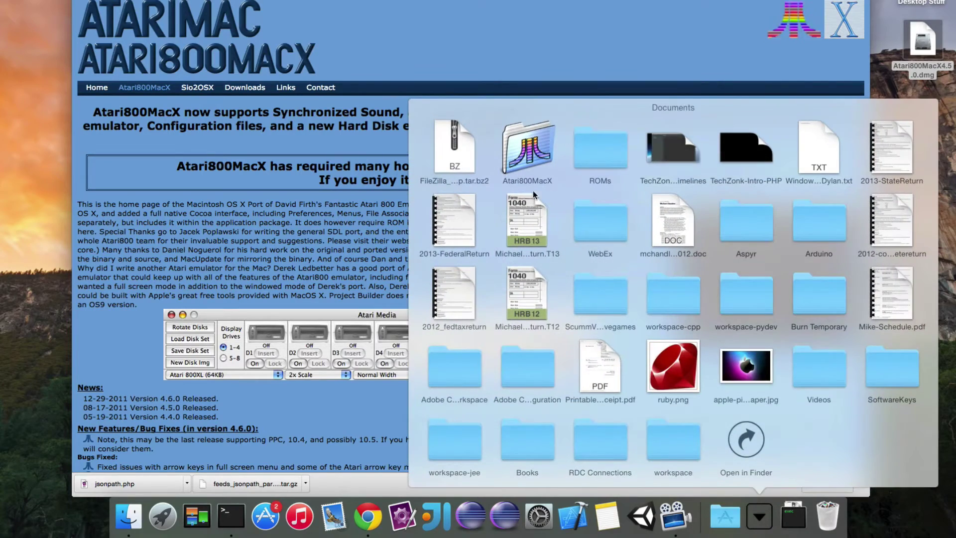
left_click(517, 144)
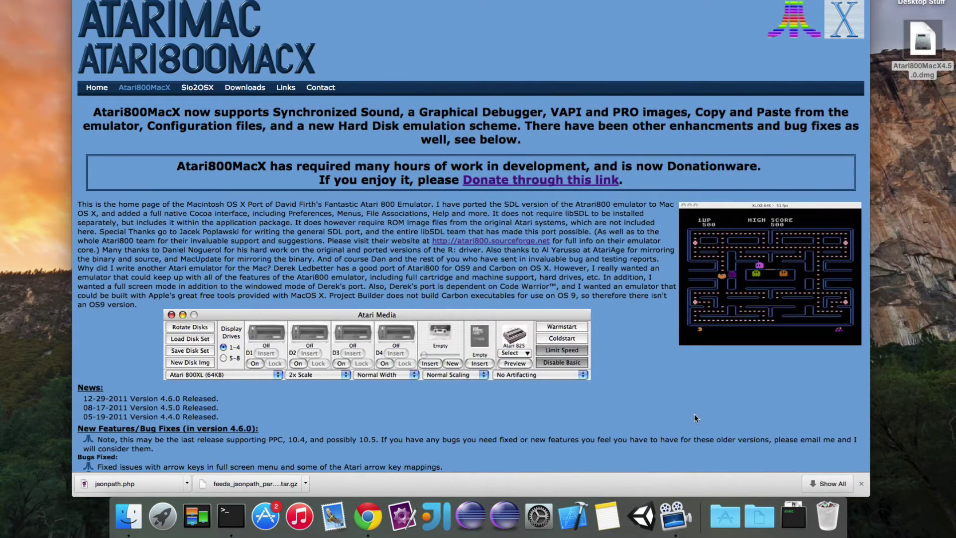
left_click(759, 518)
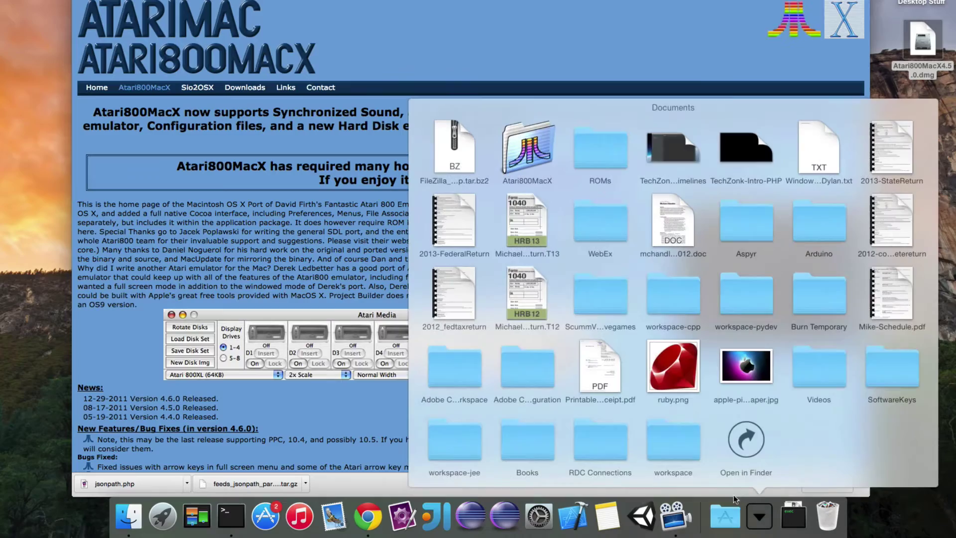
left_click(525, 155)
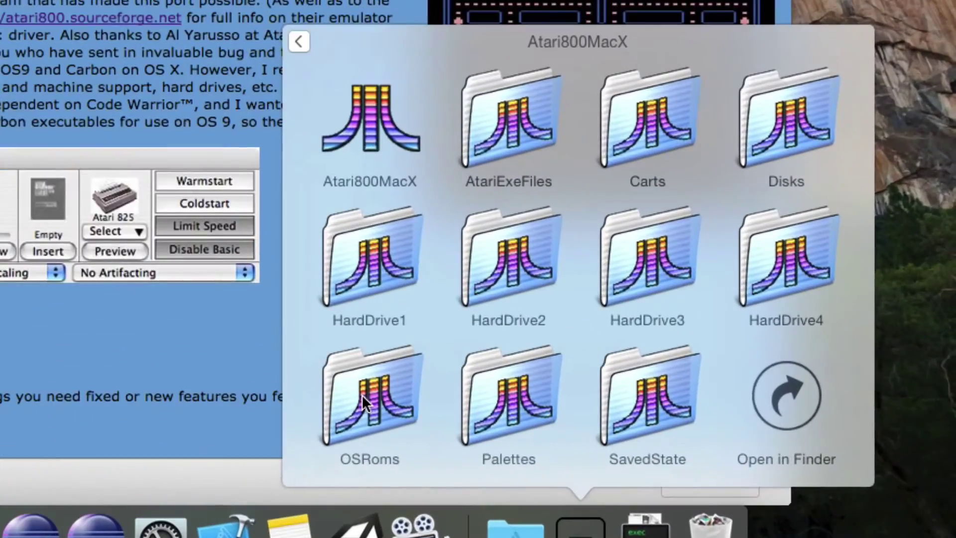
left_click(362, 396)
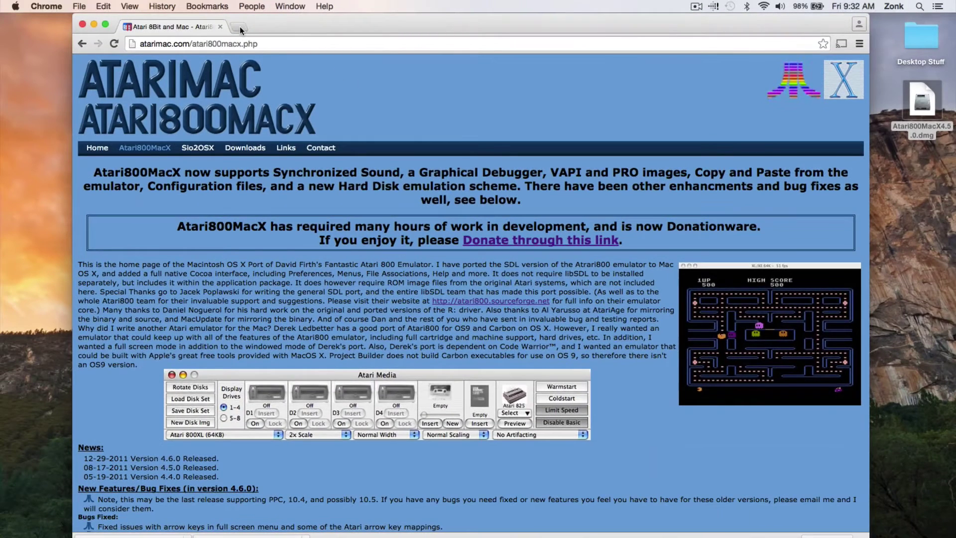
Search the web for "5200.rom" in a new tab, view AtariAge's 5200 Emulation page, and close the tab.
left_click(240, 27)
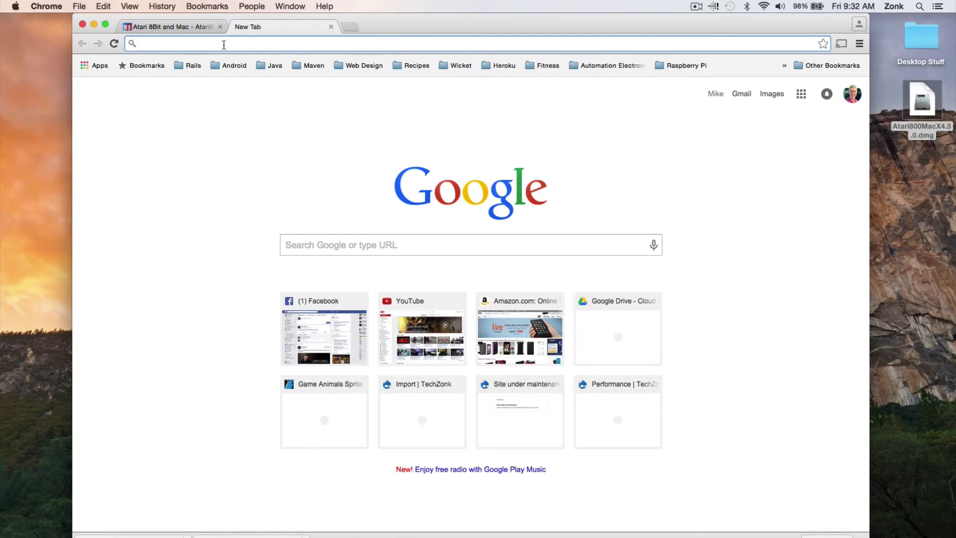
type("5200.rom")
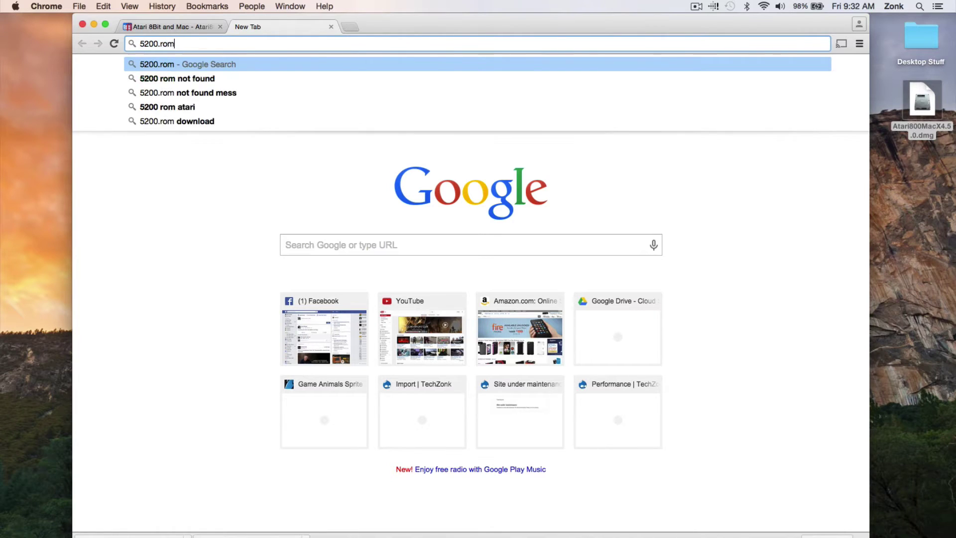
key("Return")
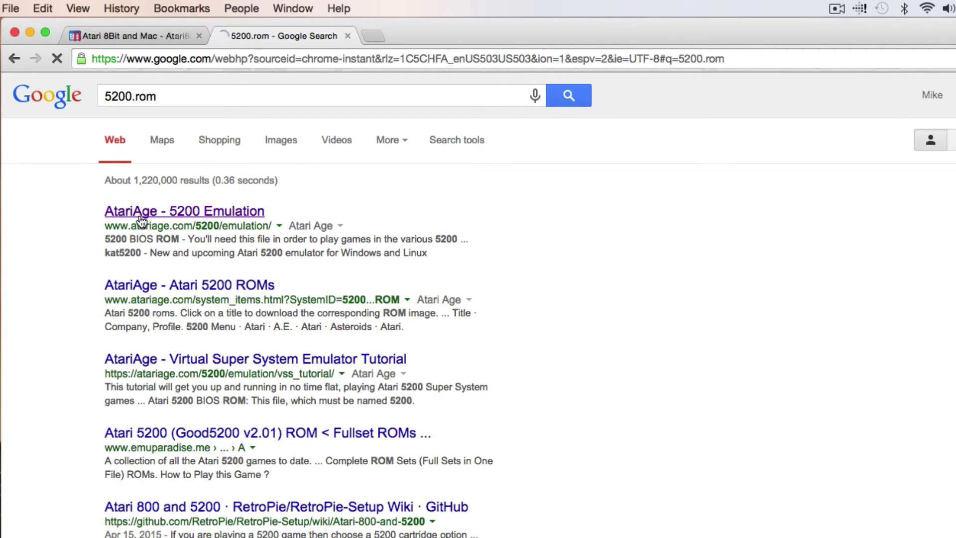
scroll(297, 360, "down", 5)
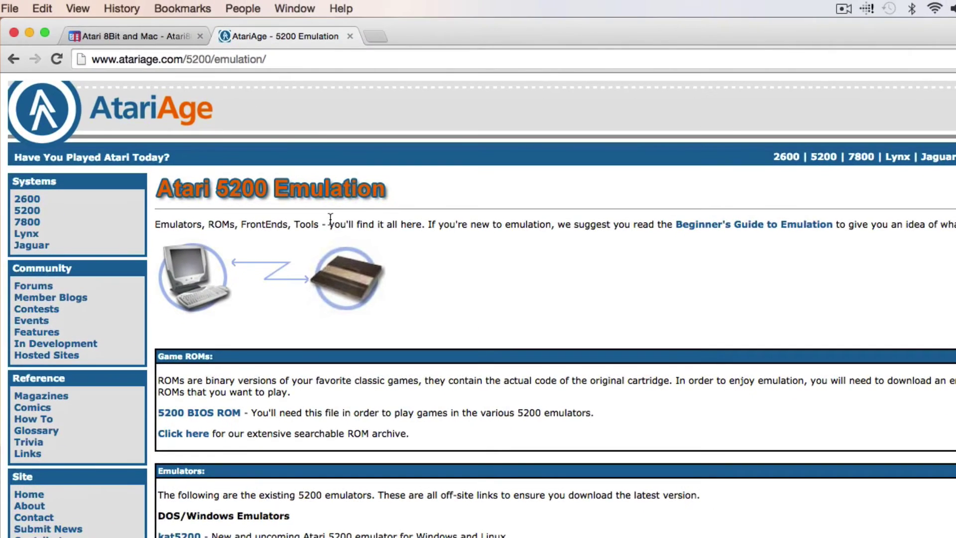
left_click(350, 36)
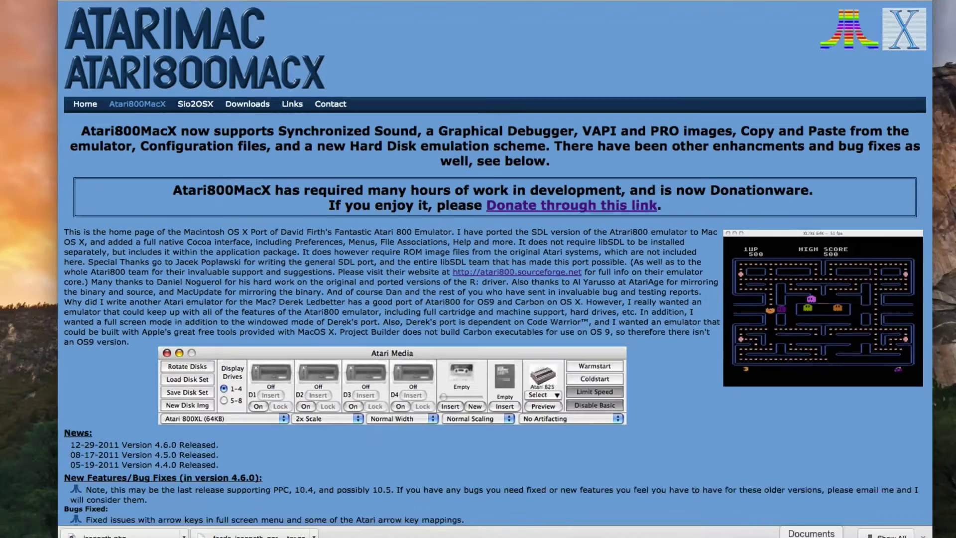
Launch the Atari800MacX emulator from the Atari800MacX folder in Documents.
left_click(777, 518)
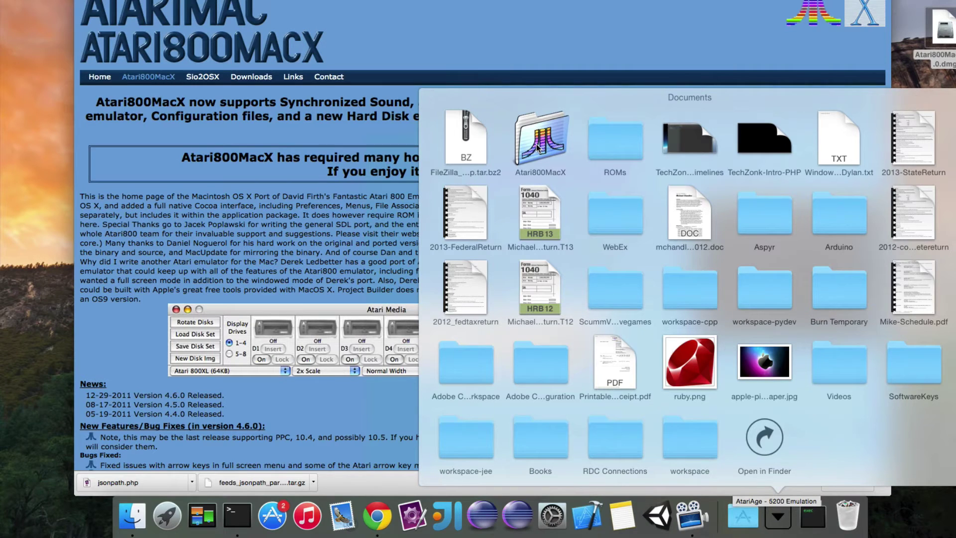
left_click(531, 132)
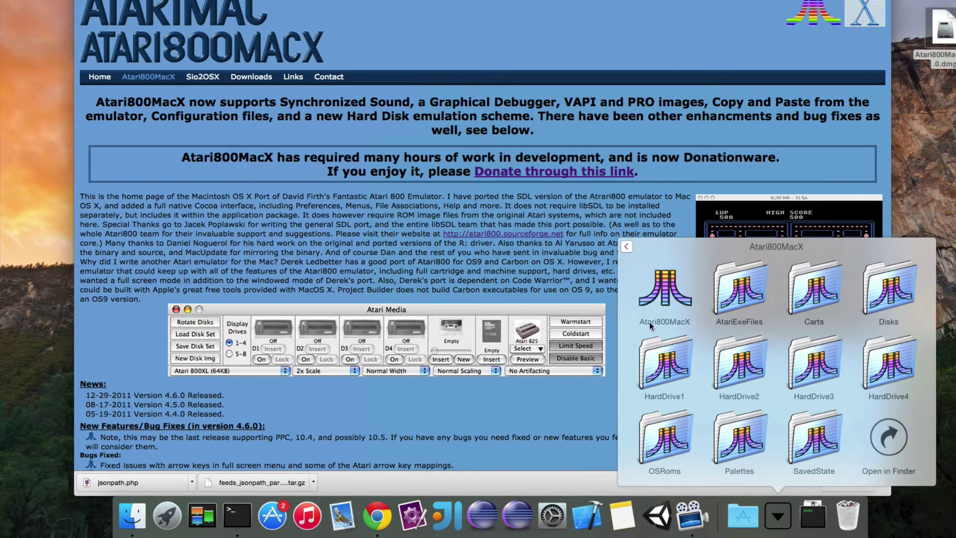
left_click(662, 294)
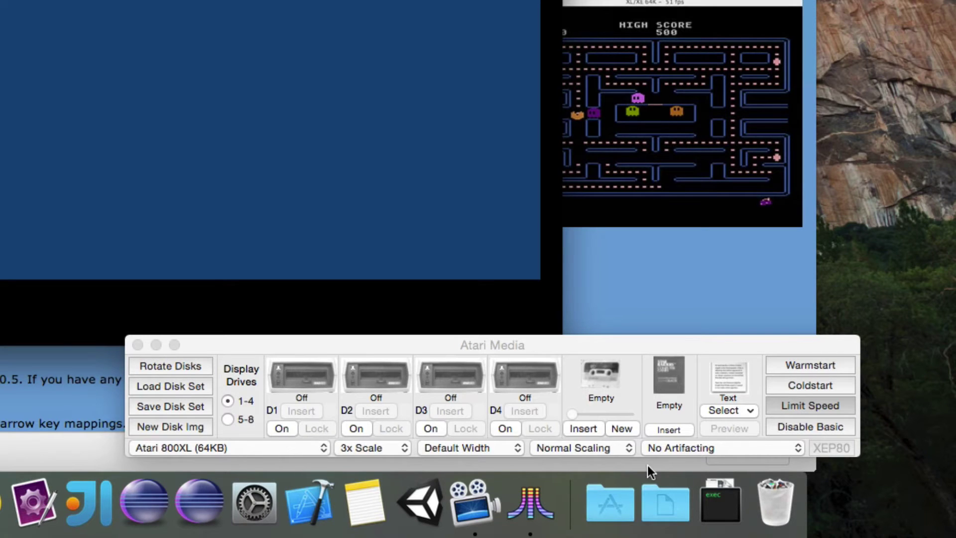
View the disk images in the Disks subfolder of the Atari800MacX folder in Documents, and close the listing.
left_click(653, 508)
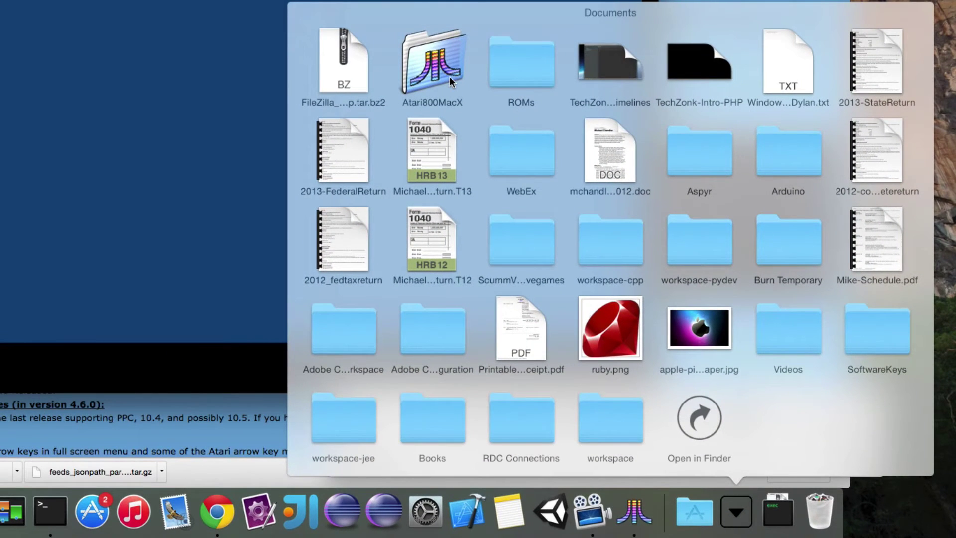
left_click(431, 66)
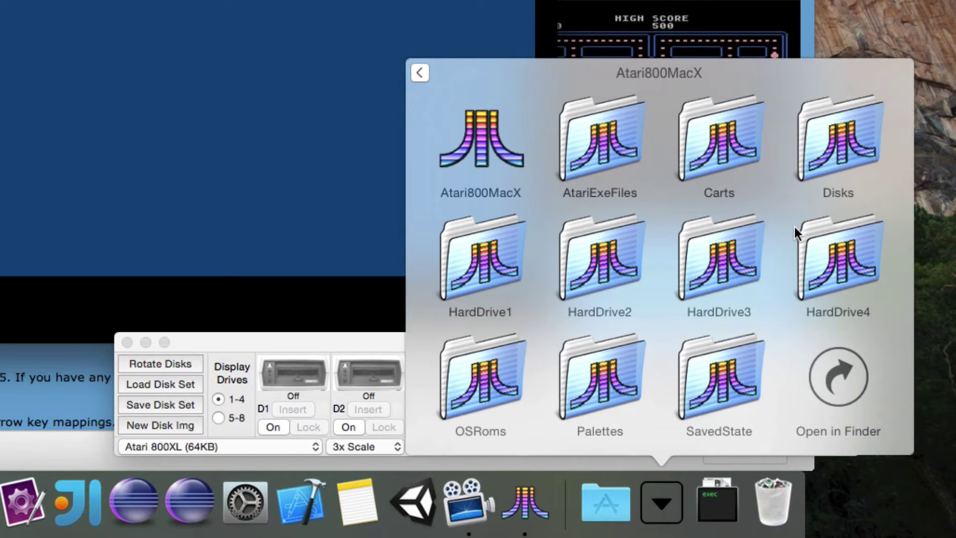
left_click(832, 145)
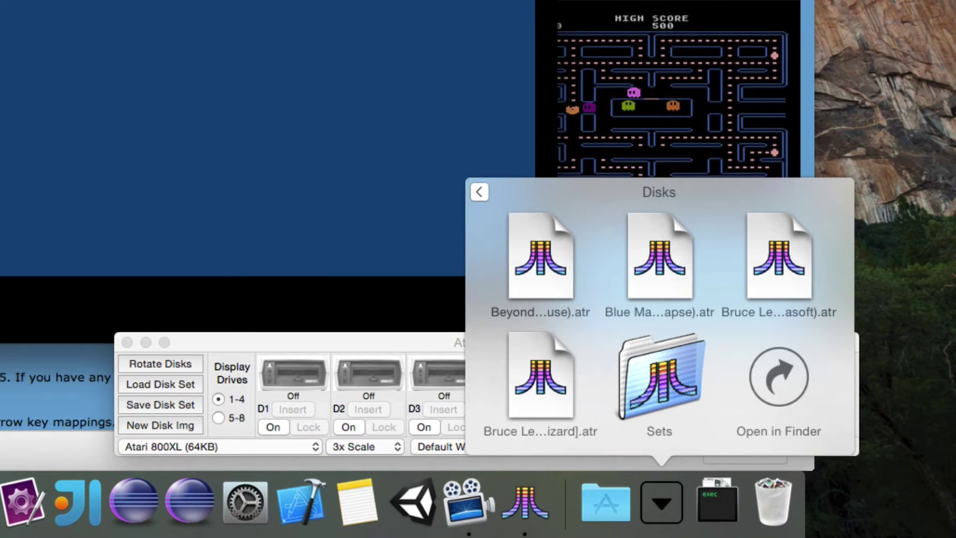
key("Escape")
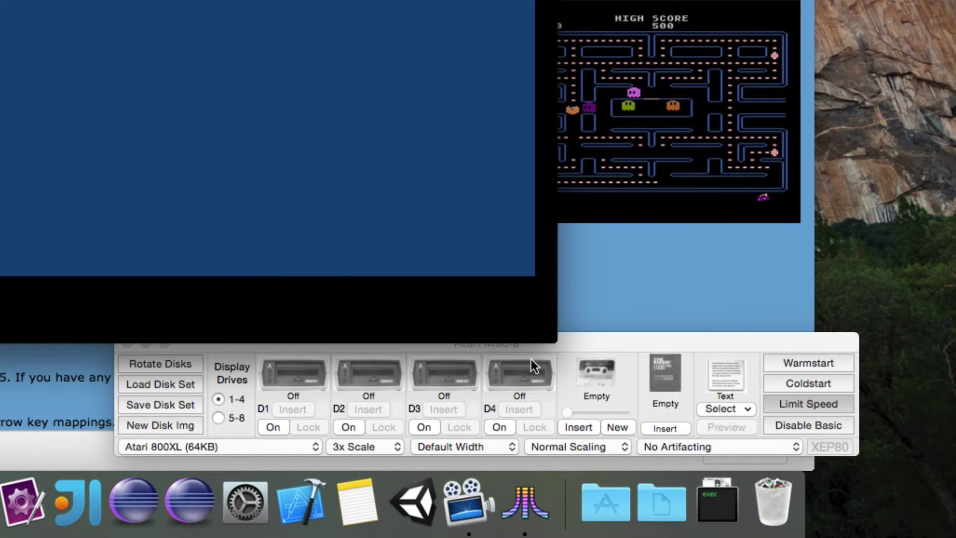
Turn on drive D1 in the Atari Media window and insert the Bruce Lee (1984) (Datasoft).atr disk image.
left_click(590, 344)
left_click_drag(590, 343, 296, 59)
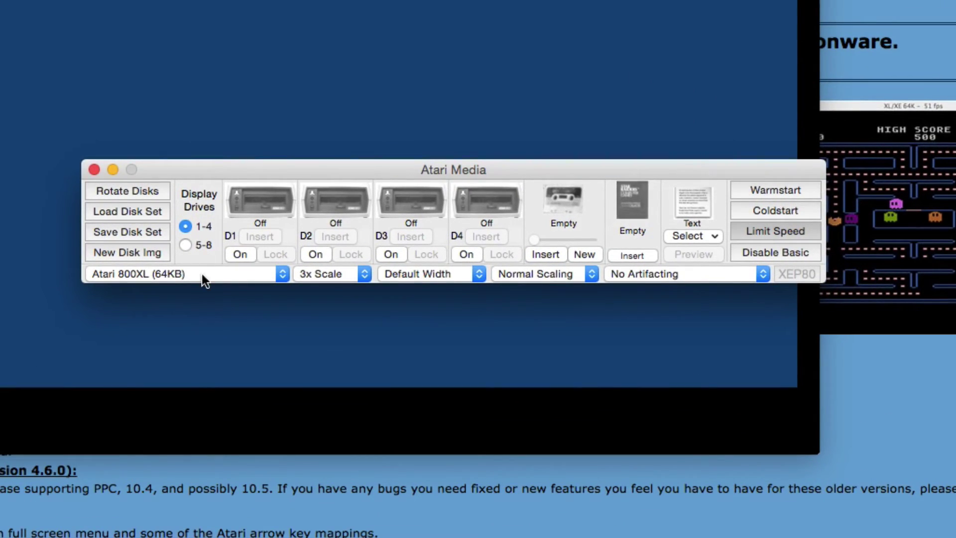
left_click(240, 254)
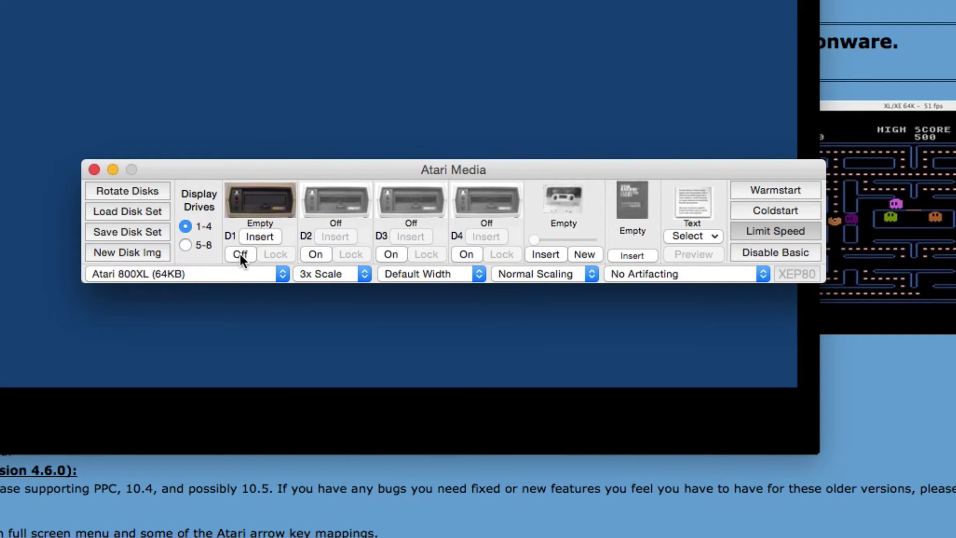
left_click(261, 236)
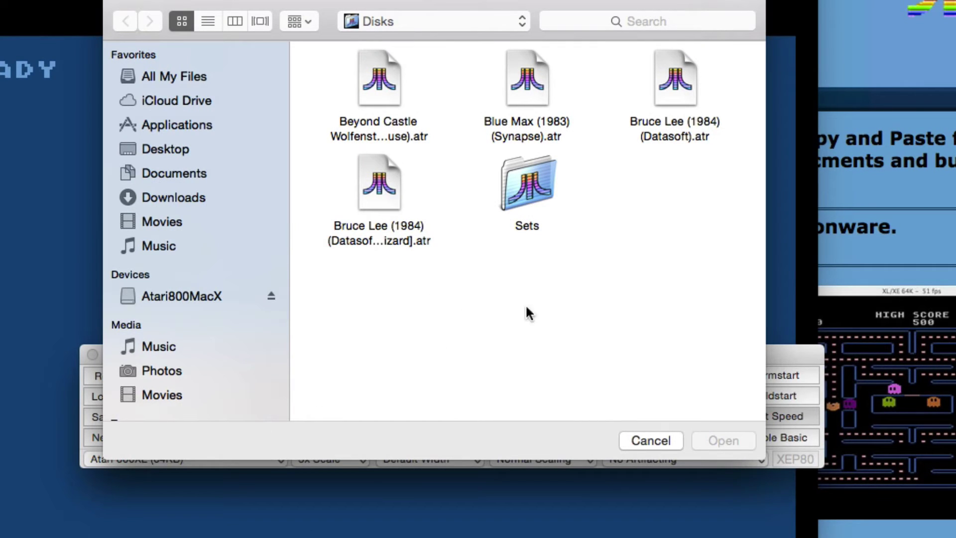
left_click(663, 88)
left_click(717, 438)
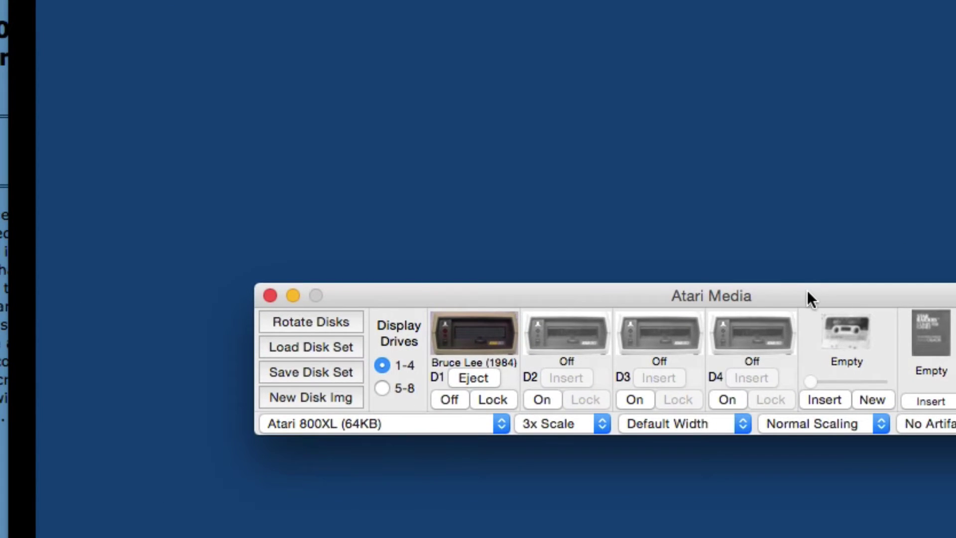
Disable Basic and coldstart the emulated Atari to boot from the disk in D1.
left_click_drag(808, 290, 575, 248)
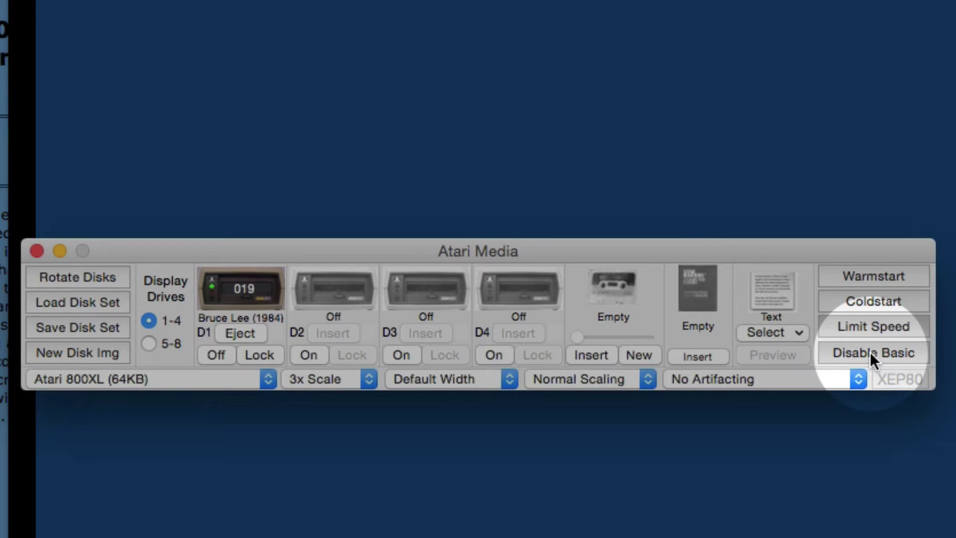
left_click(870, 351)
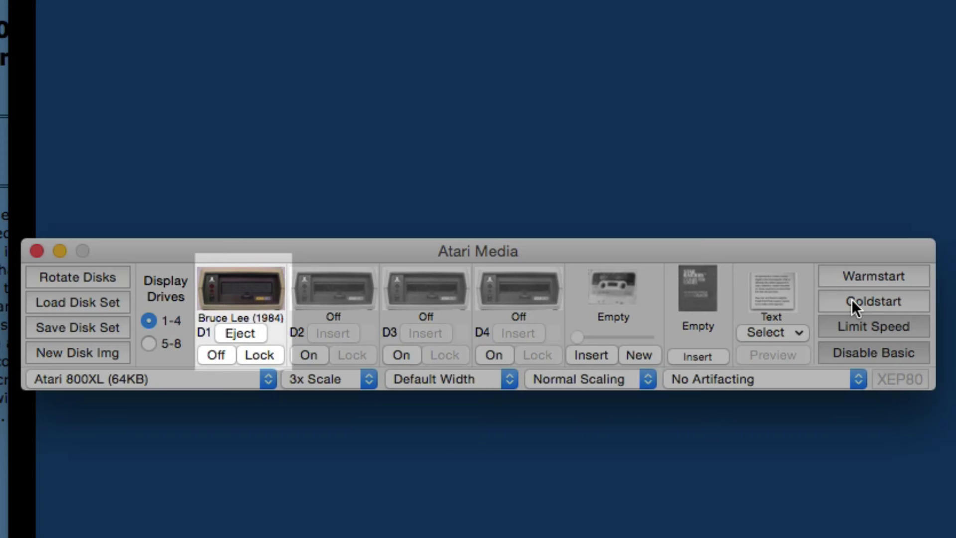
left_click(851, 300)
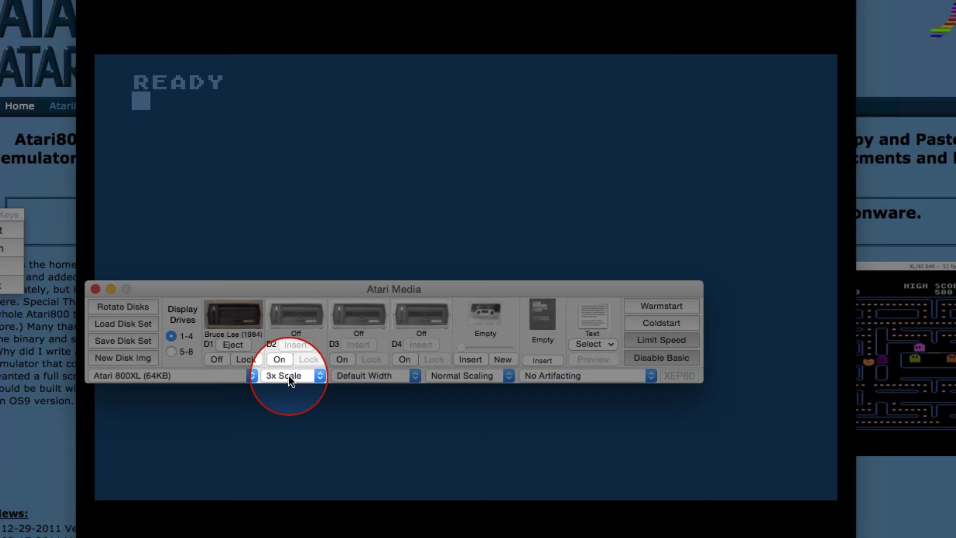
Try the 2x display scale for the emulator window, and set the scale back to 3x.
left_click(288, 376)
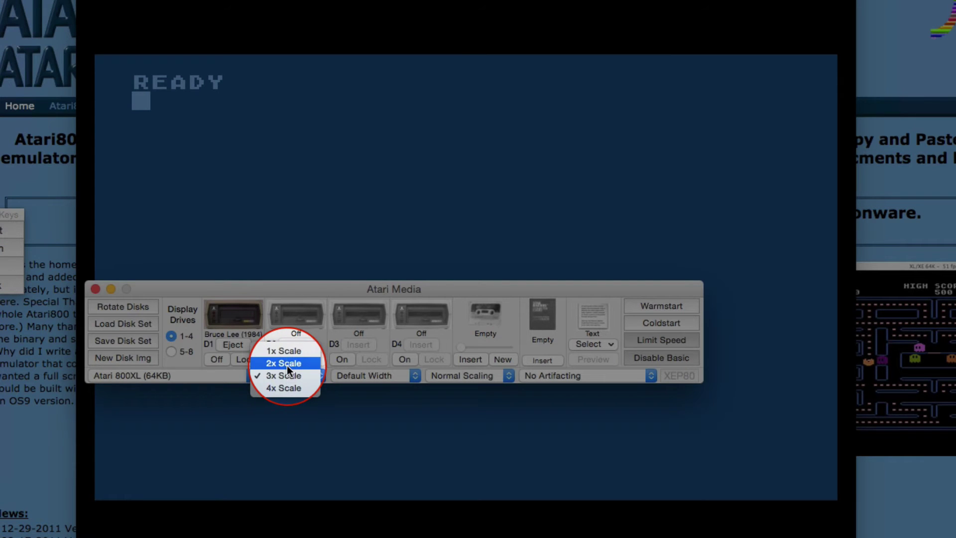
left_click(287, 365)
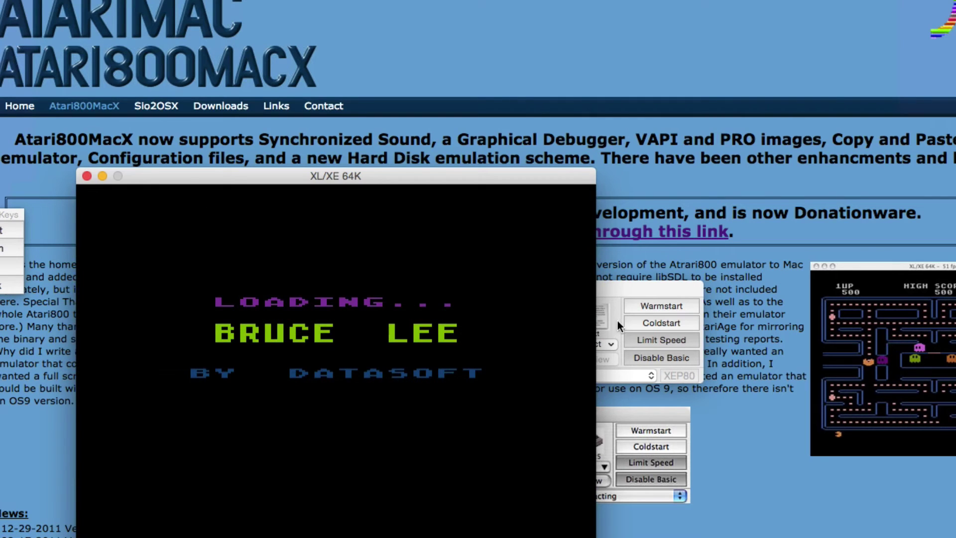
left_click(616, 291)
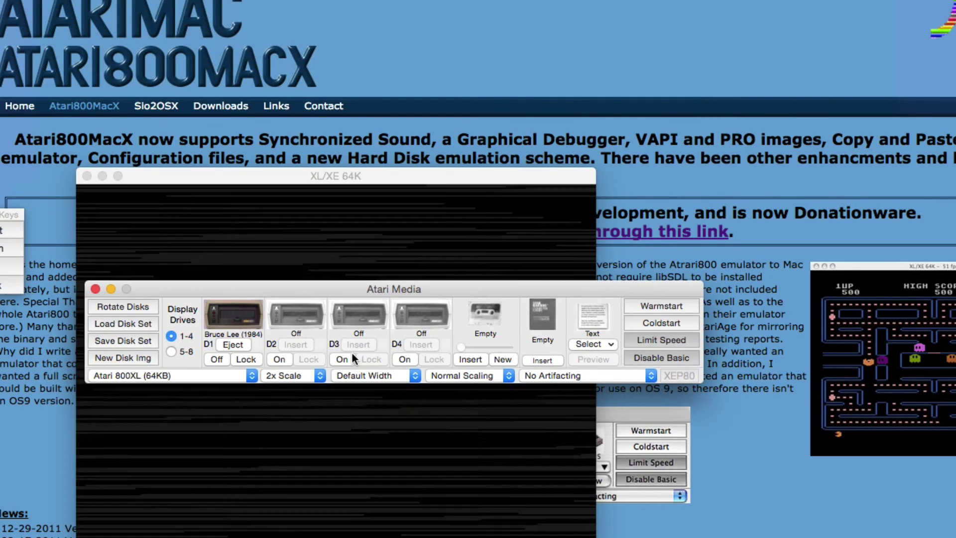
left_click(302, 375)
left_click(294, 387)
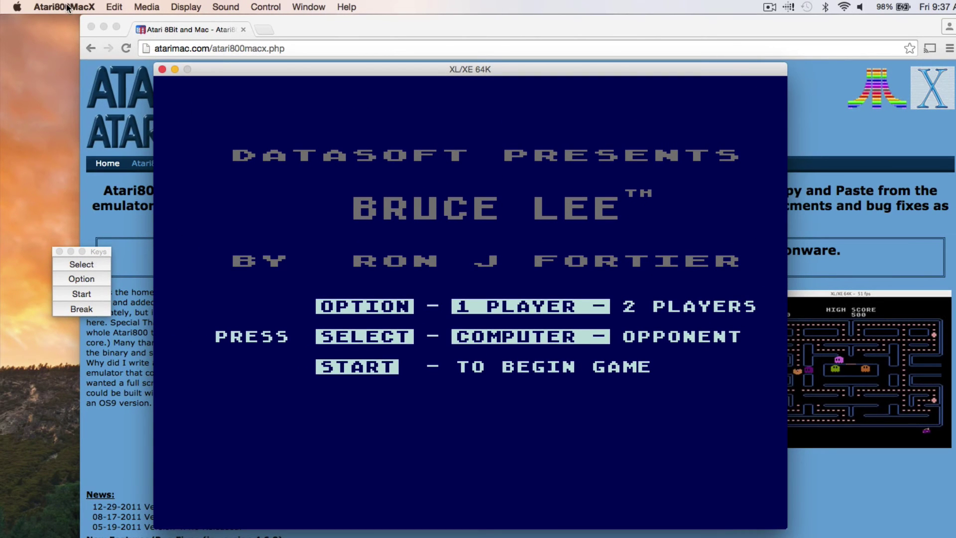
View the joystick settings in the Controllers section of the emulator preferences and close the preferences.
left_click(67, 7)
left_click(69, 46)
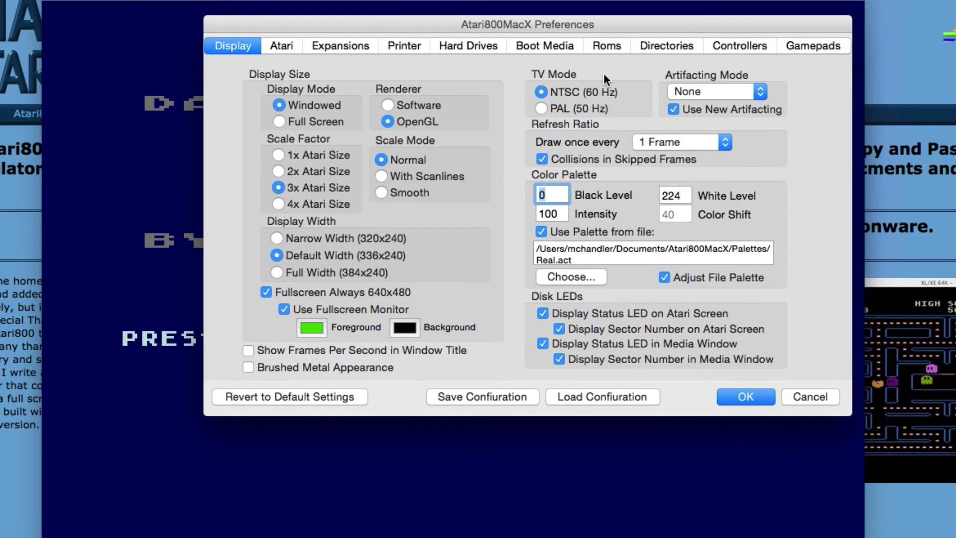
left_click(739, 47)
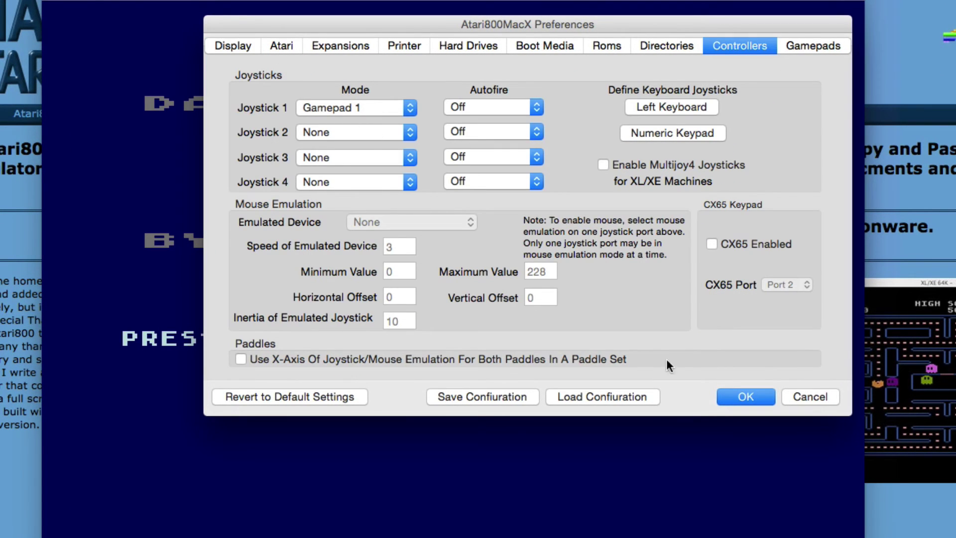
left_click(736, 397)
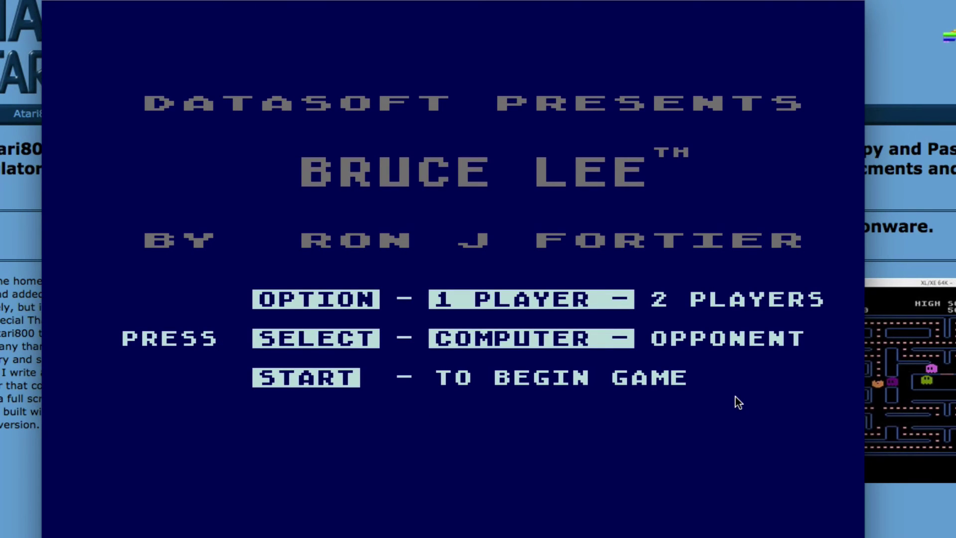
Start the one-player Bruce Lee game and run the fighter across the ground level to collect lanterns.
key("F4")
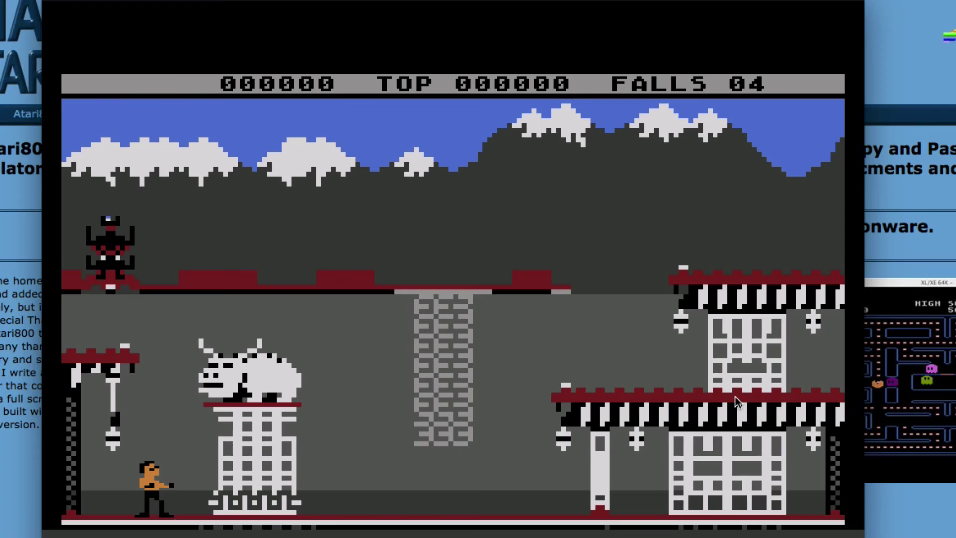
key("Up")
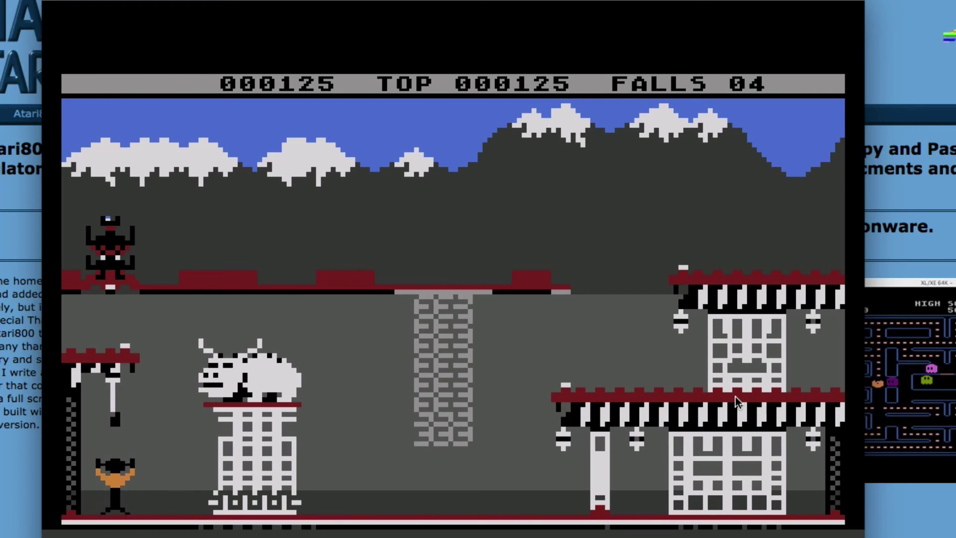
key("Right")
key("Right")
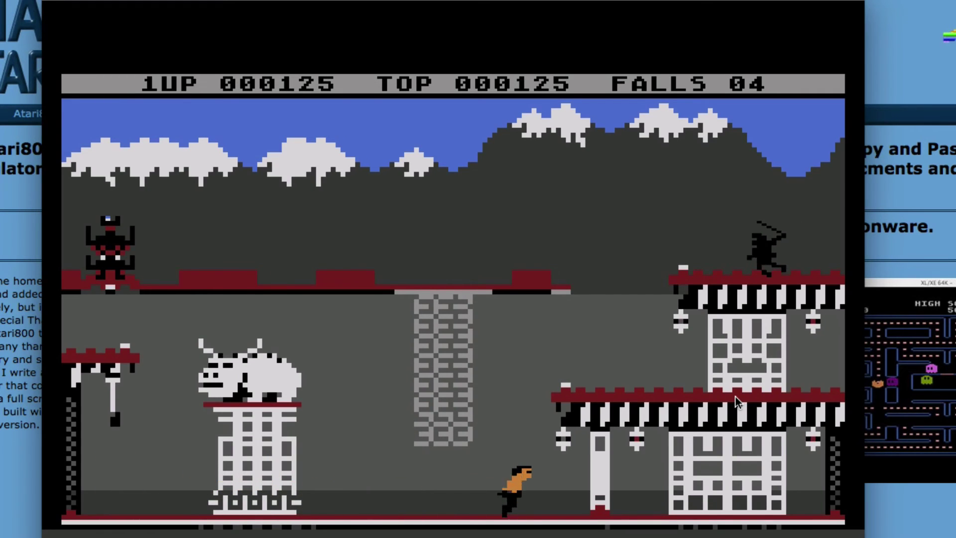
key("Right")
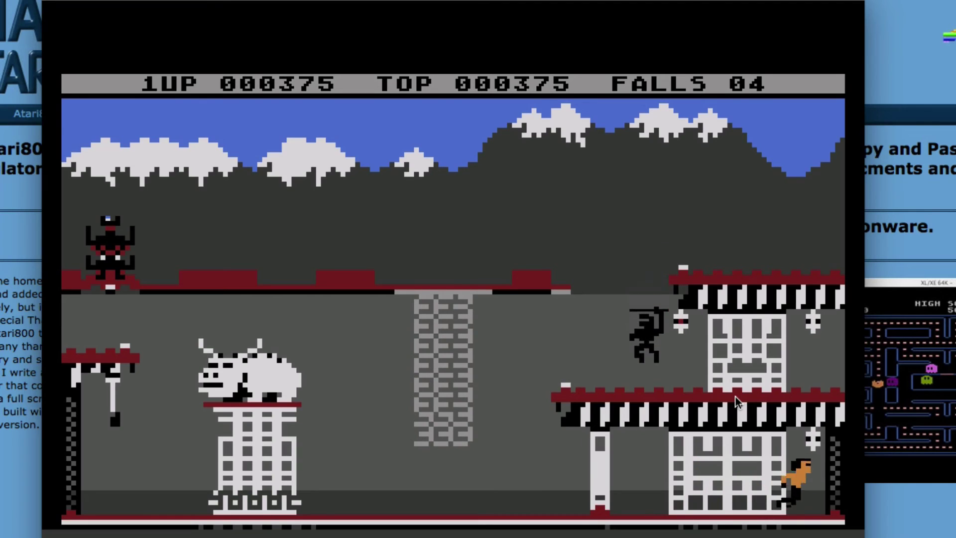
key("Up")
key("Left")
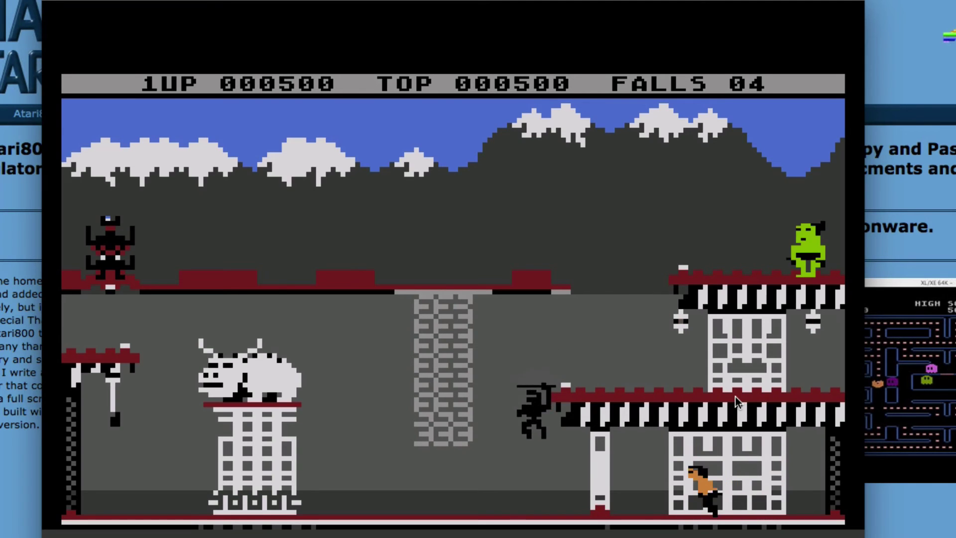
Fight the black ninja and the green opponent on the ground level, and pause the game.
key("ctrl")
key("Left")
key("ctrl")
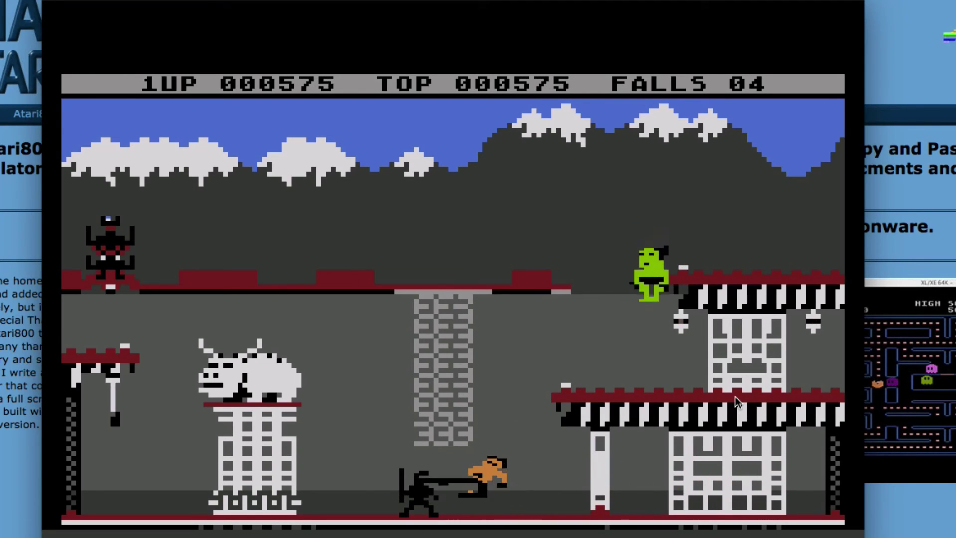
key("Right")
key("Left")
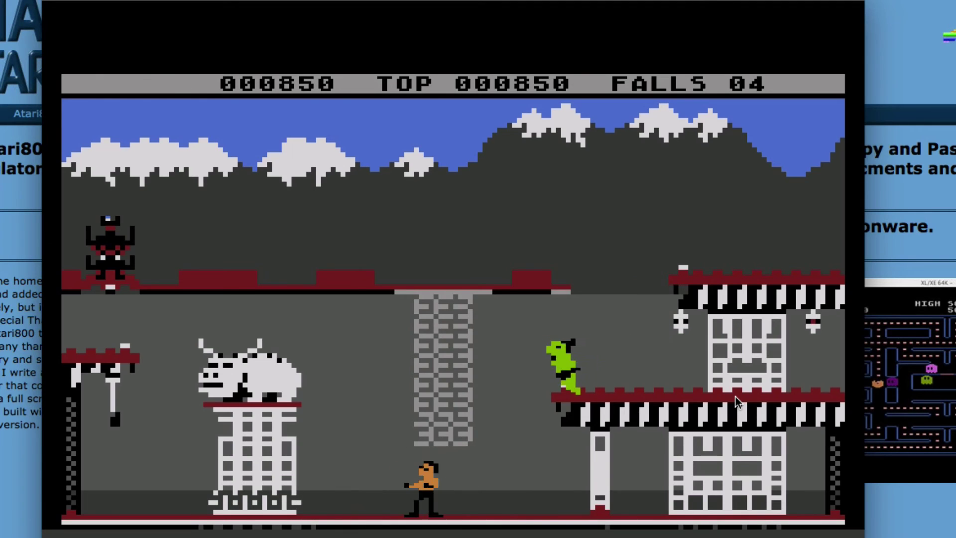
key("Right")
key("Right")
key("ctrl")
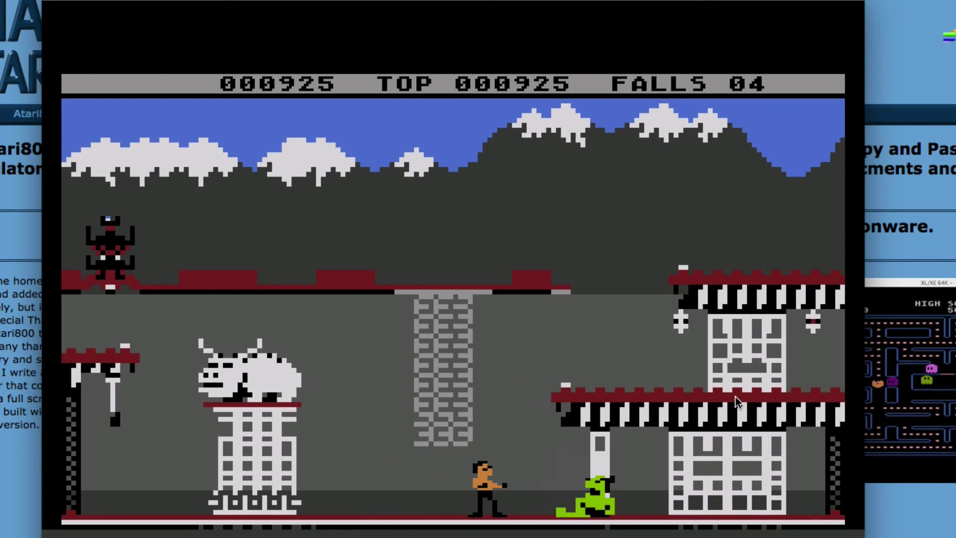
key("Right")
key("ctrl")
key("Left")
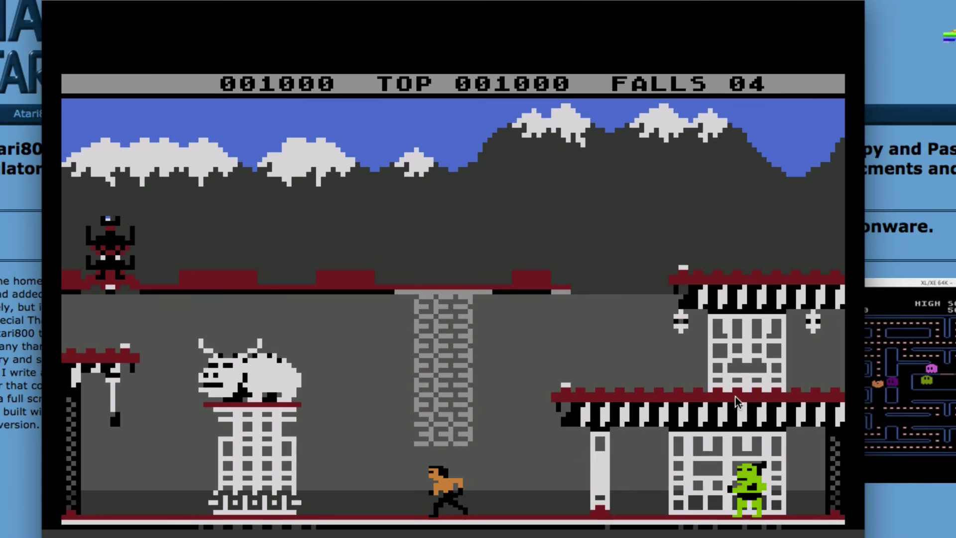
key("space")
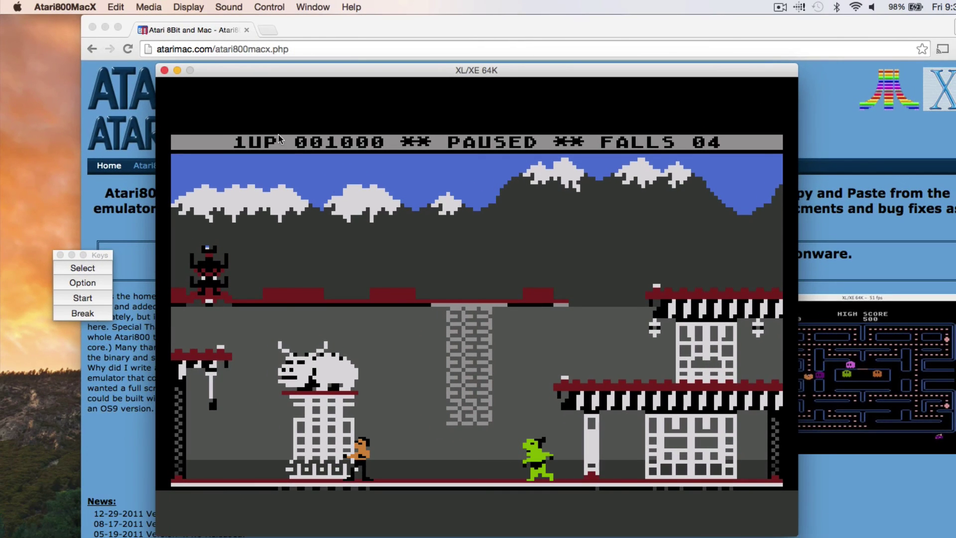
Examine the mode options for Joystick 1 in the Controllers preferences, keep Gamepad 1 and accept the settings.
left_click(68, 7)
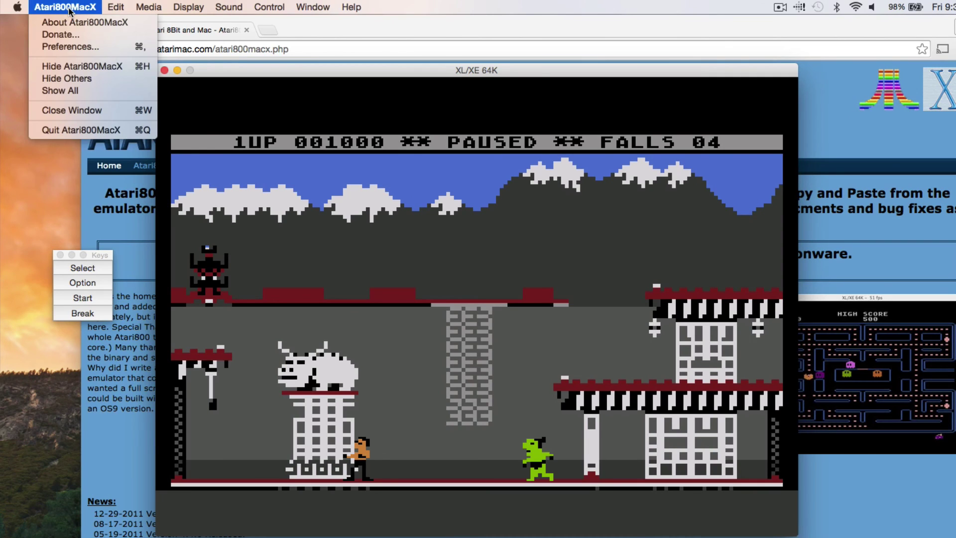
left_click(66, 47)
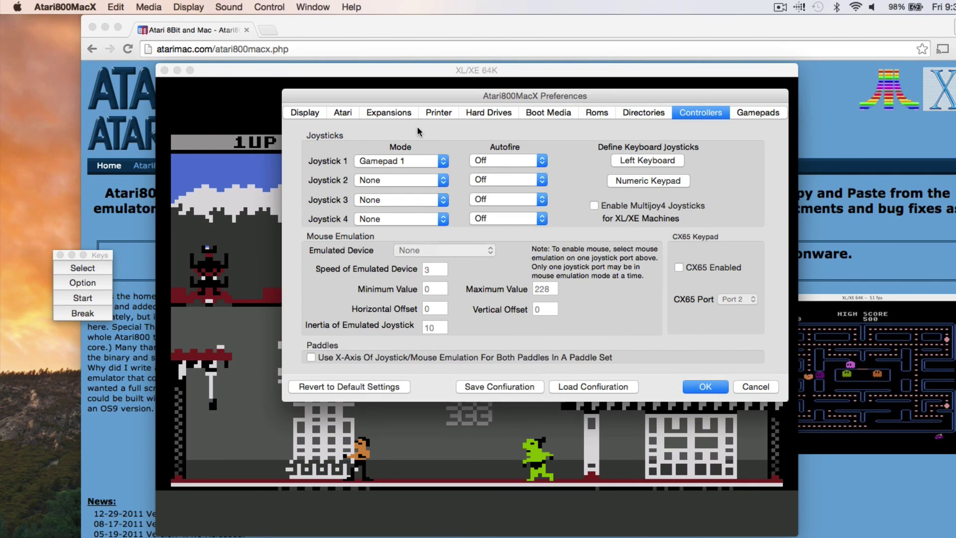
left_click(65, 7)
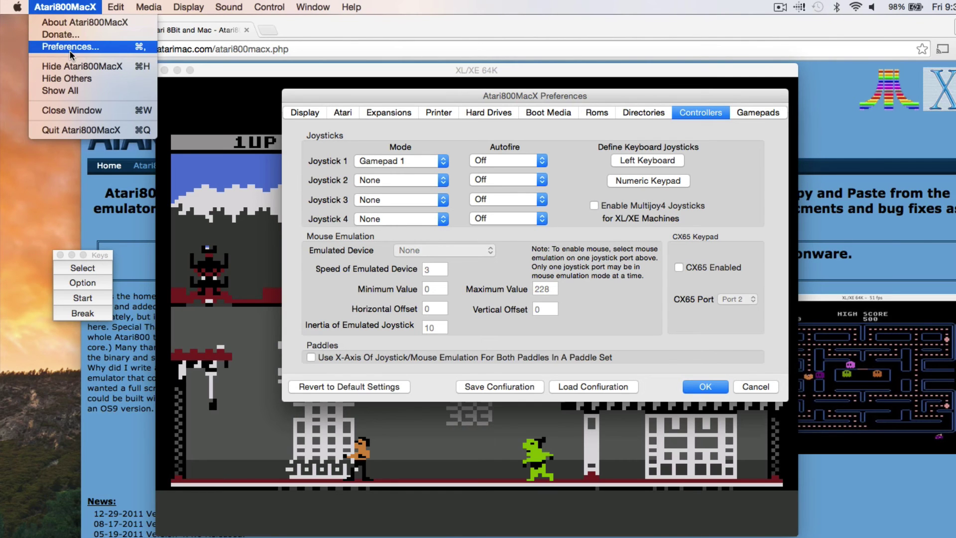
left_click(390, 99)
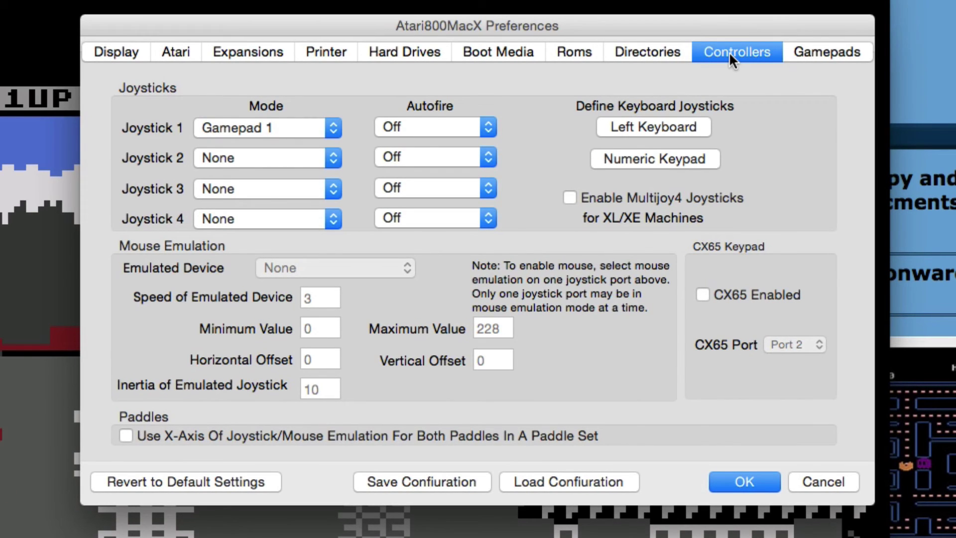
left_click(245, 130)
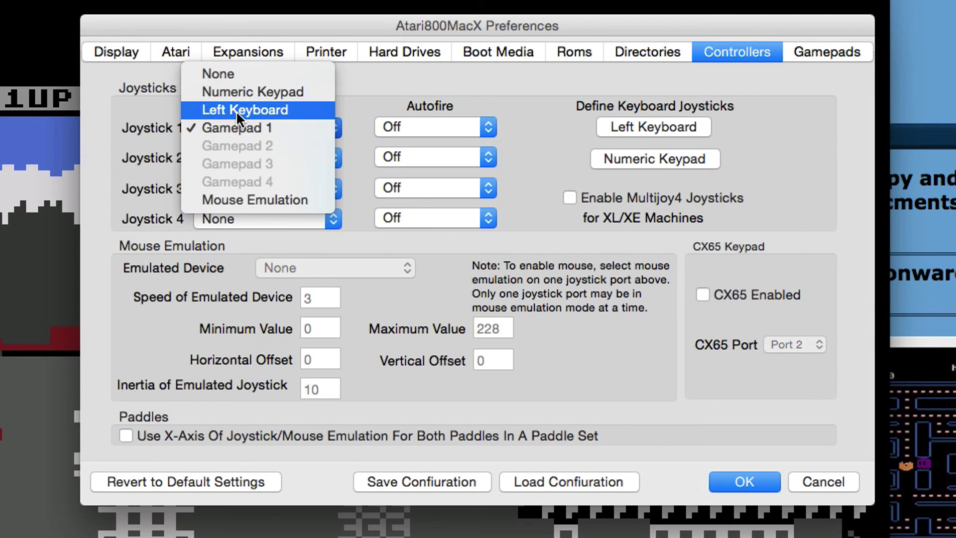
left_click(362, 86)
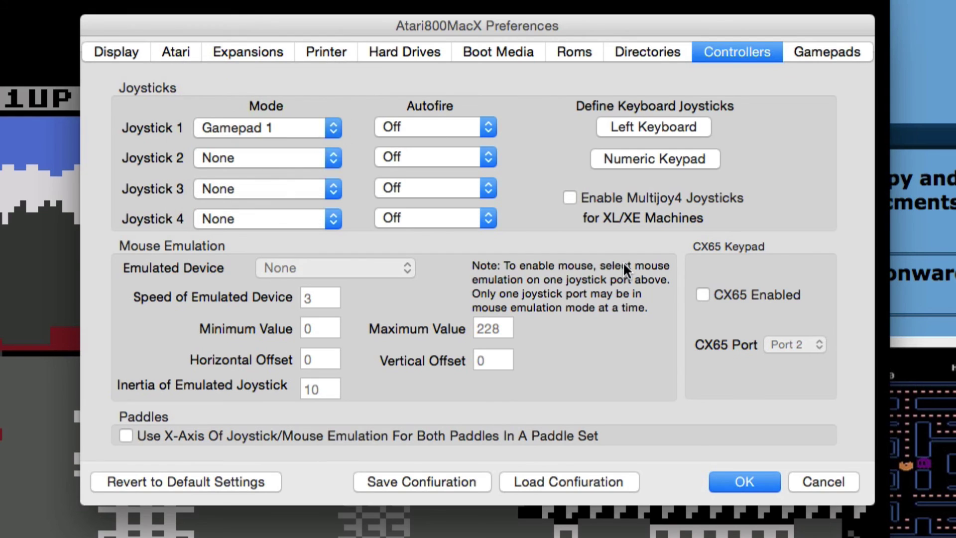
left_click(732, 479)
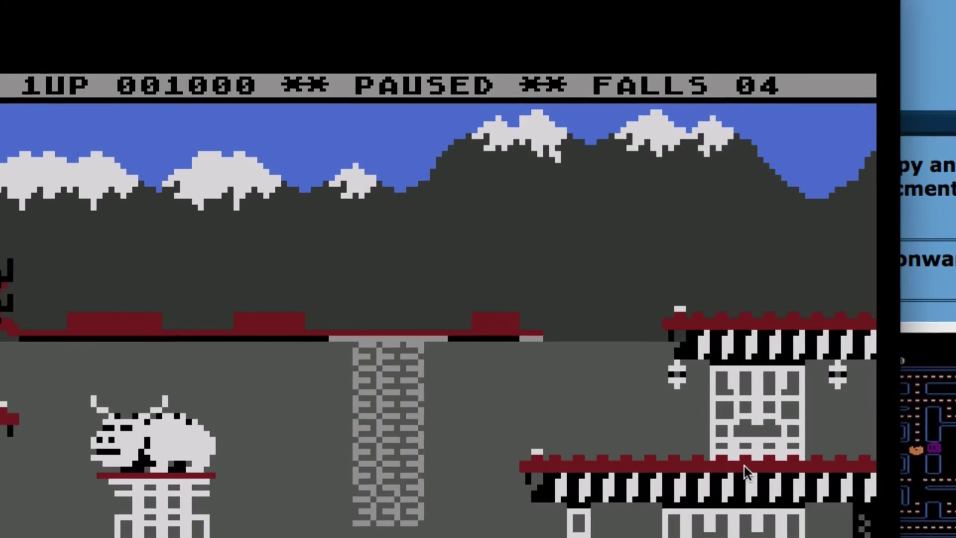